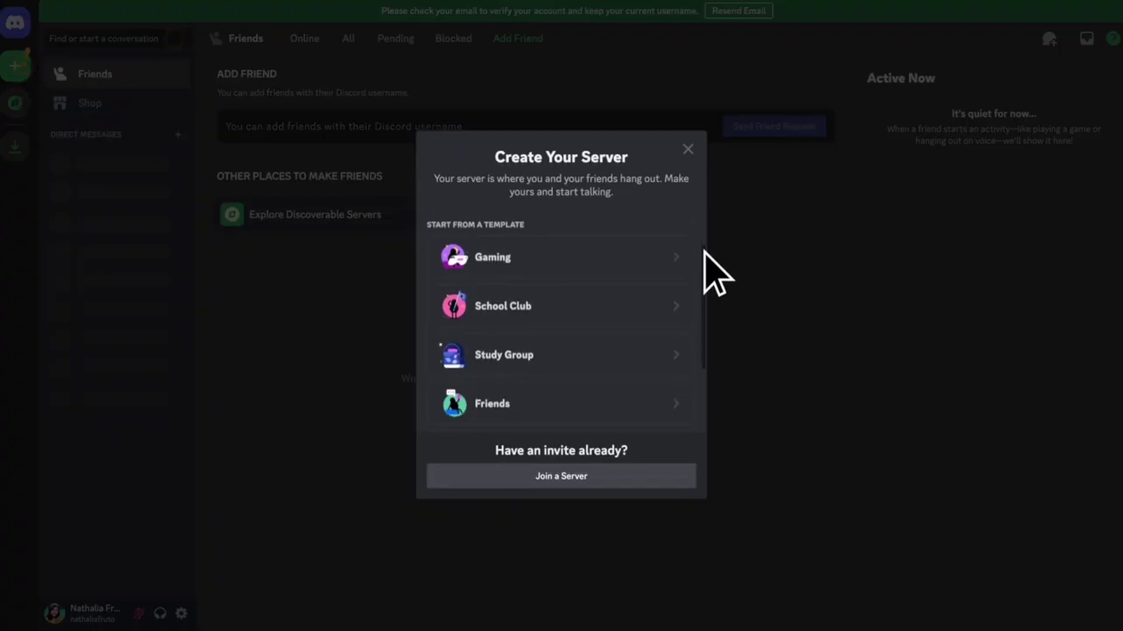
scroll(717, 272, "down", 2)
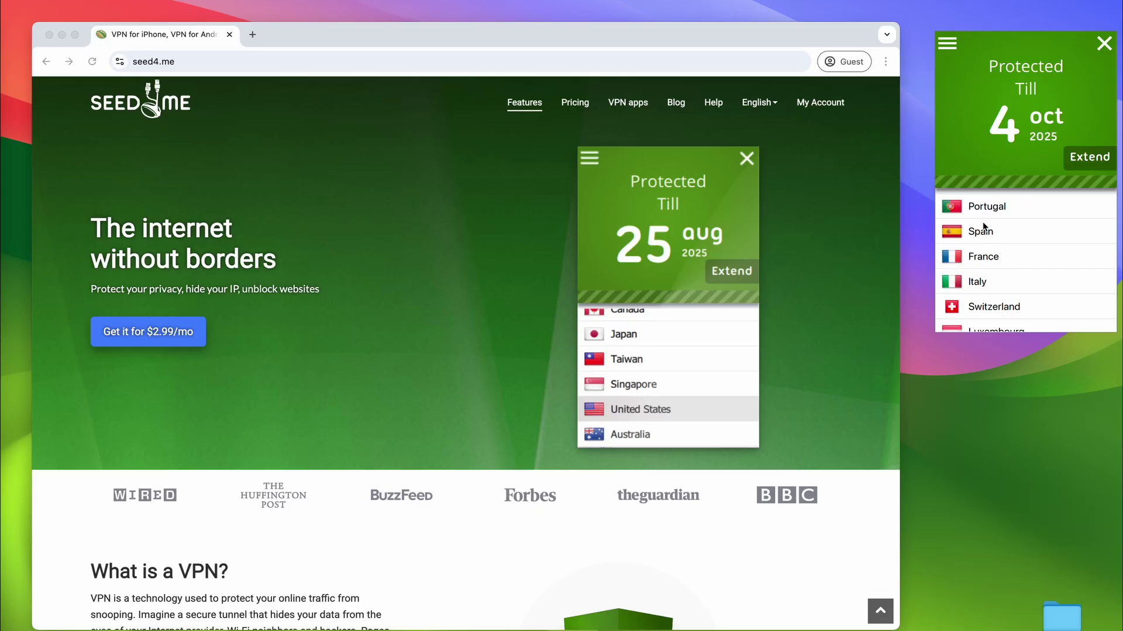
Step: Choose France from the Seed4.Me country list and start the VPN connection
left_click(985, 211)
left_click(998, 309)
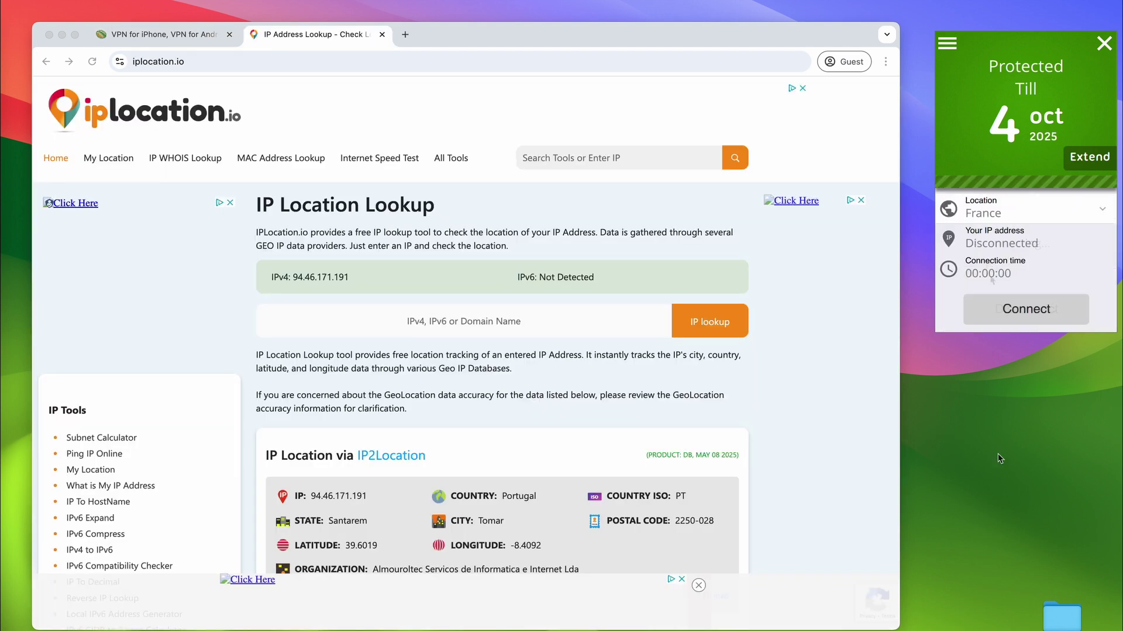
left_click(1017, 312)
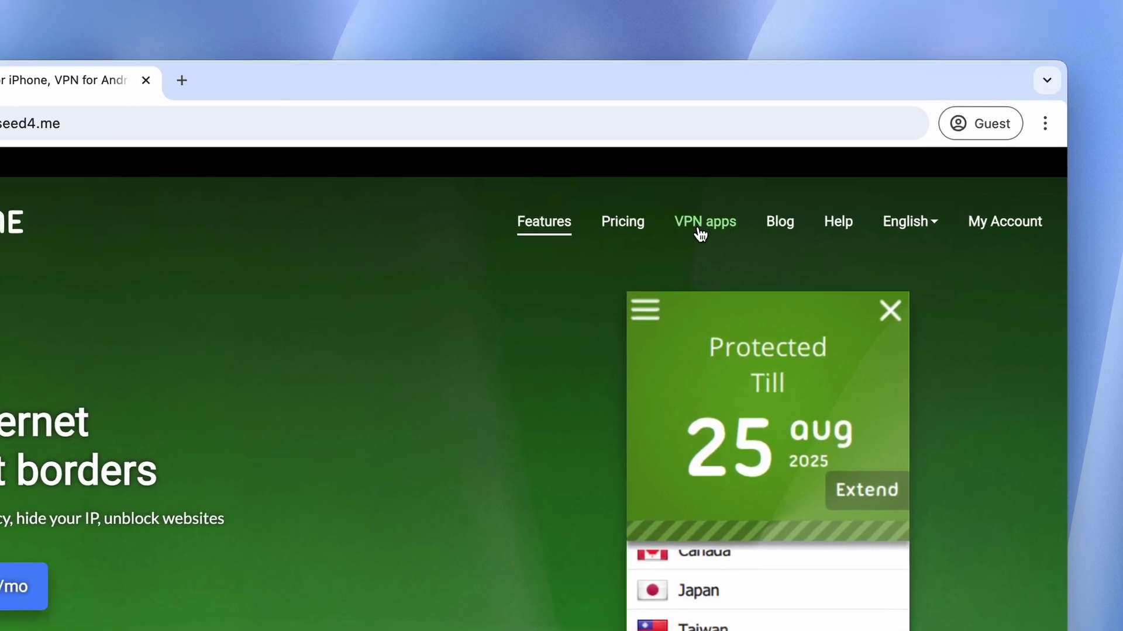
Step: Go to seed4.me's VPN apps page to get the macOS seed4me-vpn-1.3.3 .dmg
left_click(658, 245)
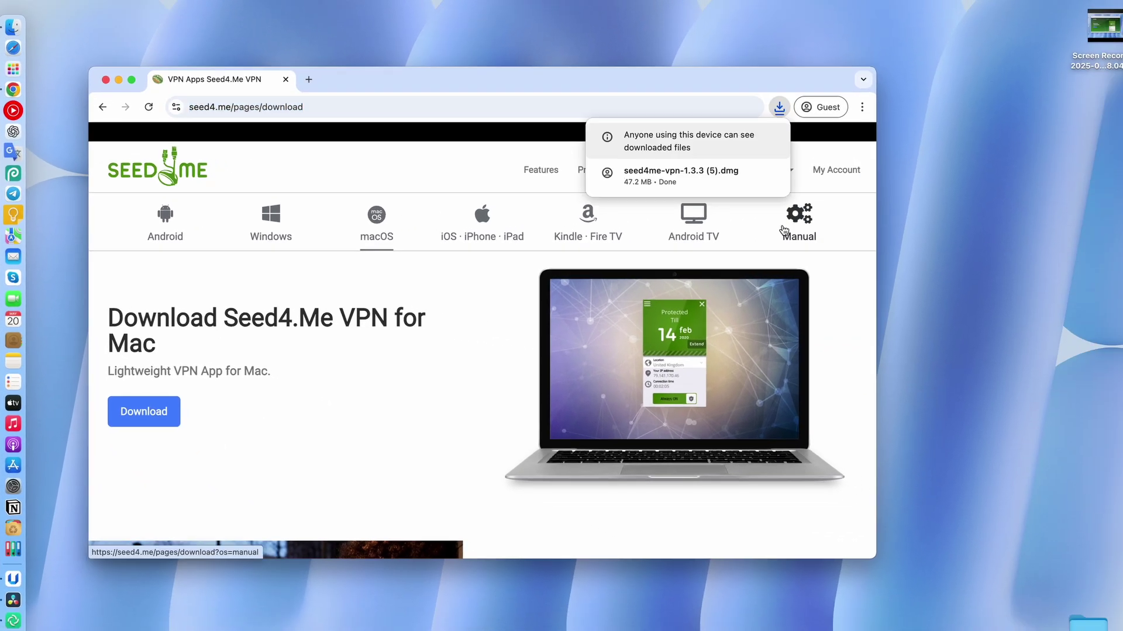
Step: Run the seed4me-vpn-1.3.3 installer, accepting the license and authorizing with the admin password
left_click(695, 178)
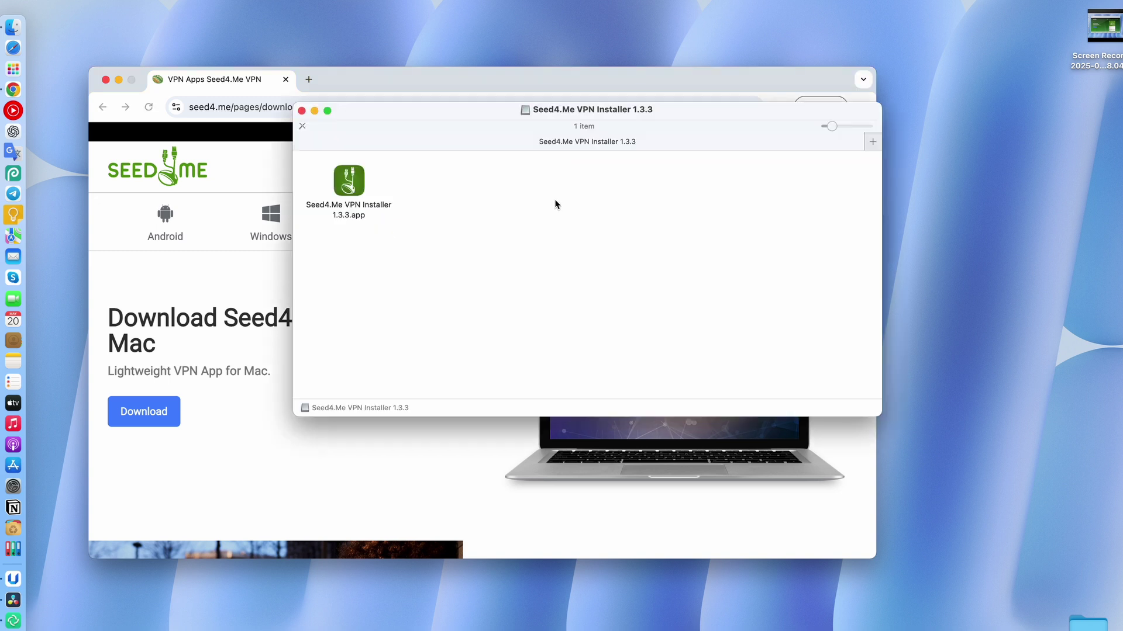
double_click(359, 189)
left_click(723, 279)
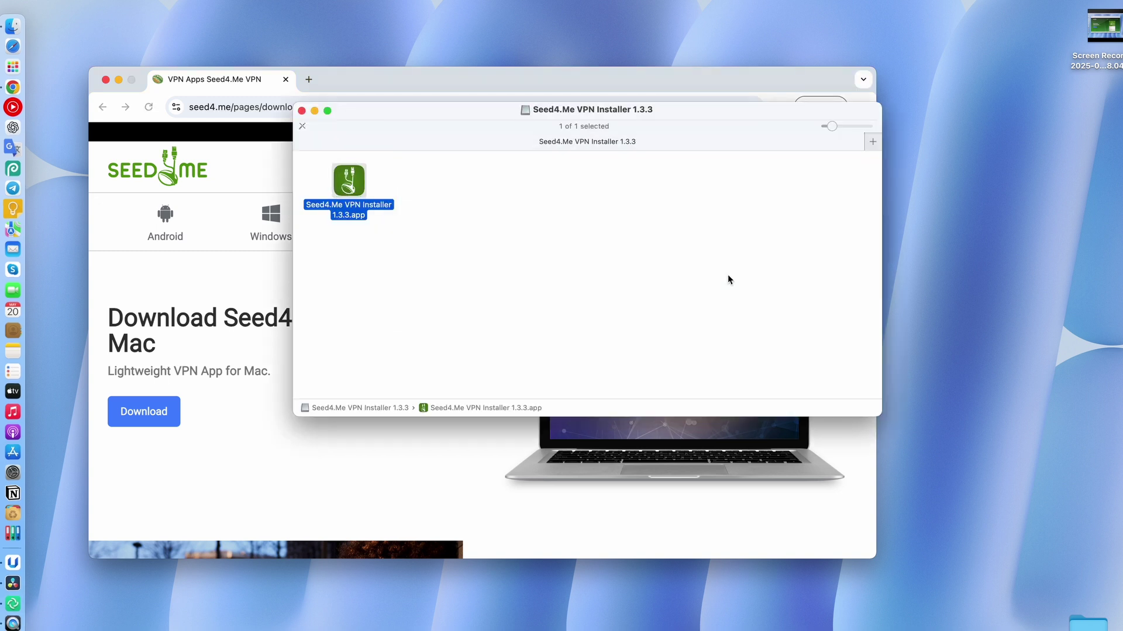
left_click(797, 469)
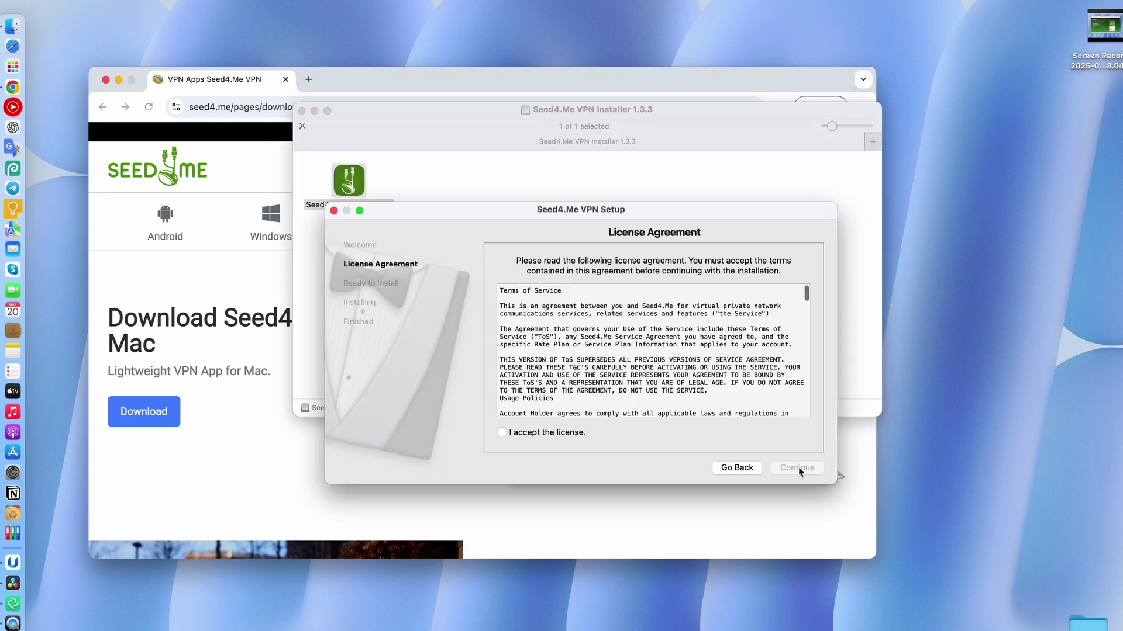
left_click(501, 433)
left_click(798, 467)
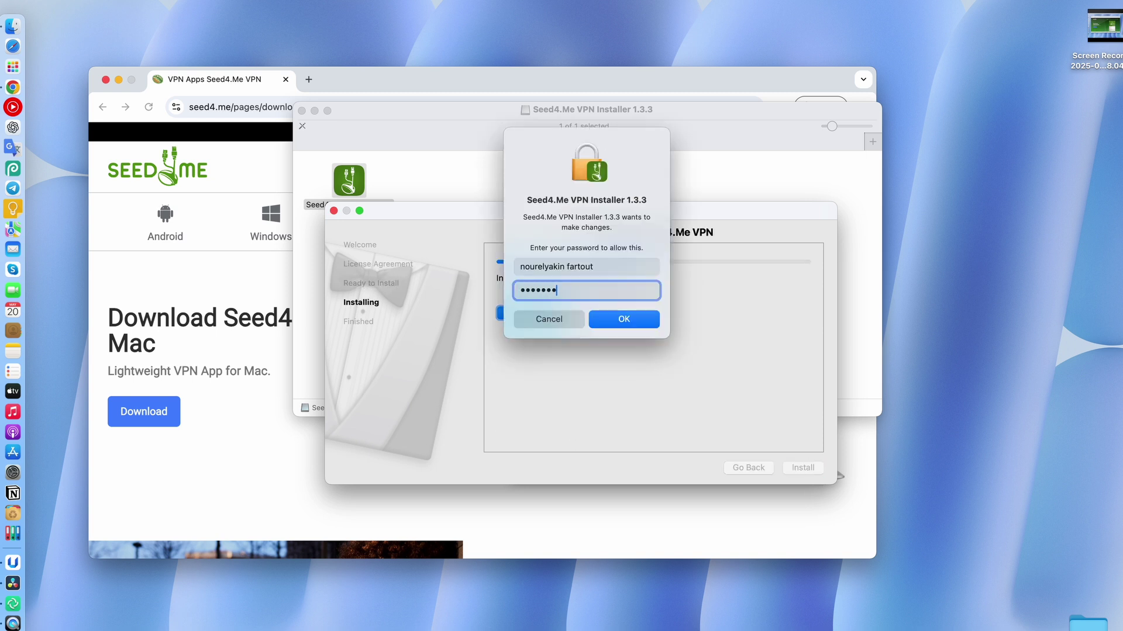
key("Return")
left_click(794, 468)
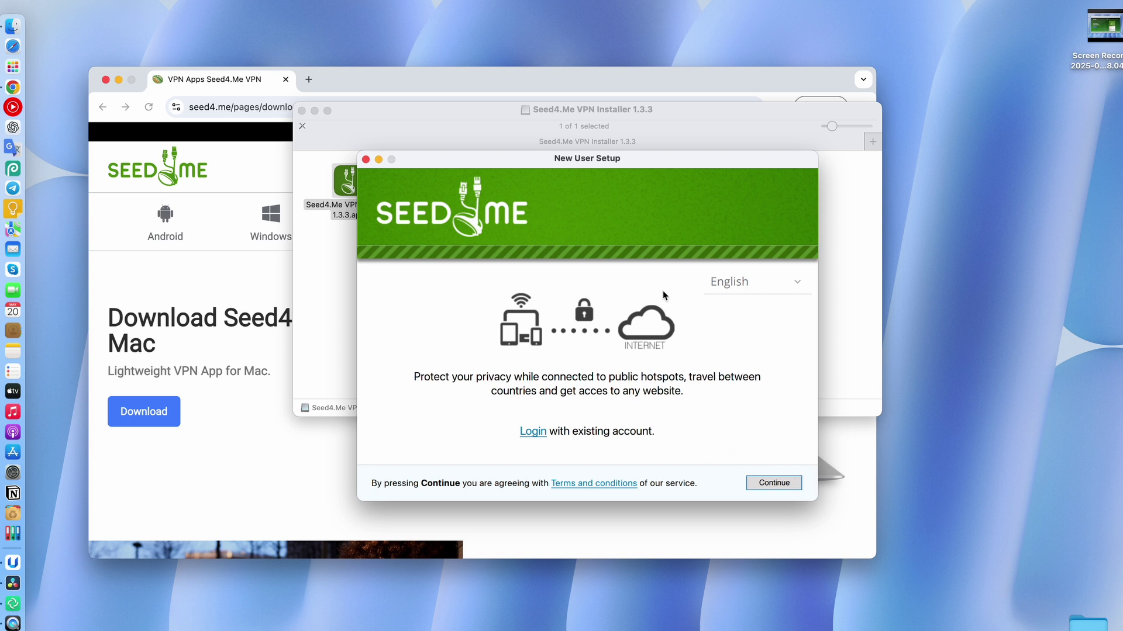
Step: Accept the terms in New User Setup and continue past the location list
left_click_drag(596, 158, 554, 134)
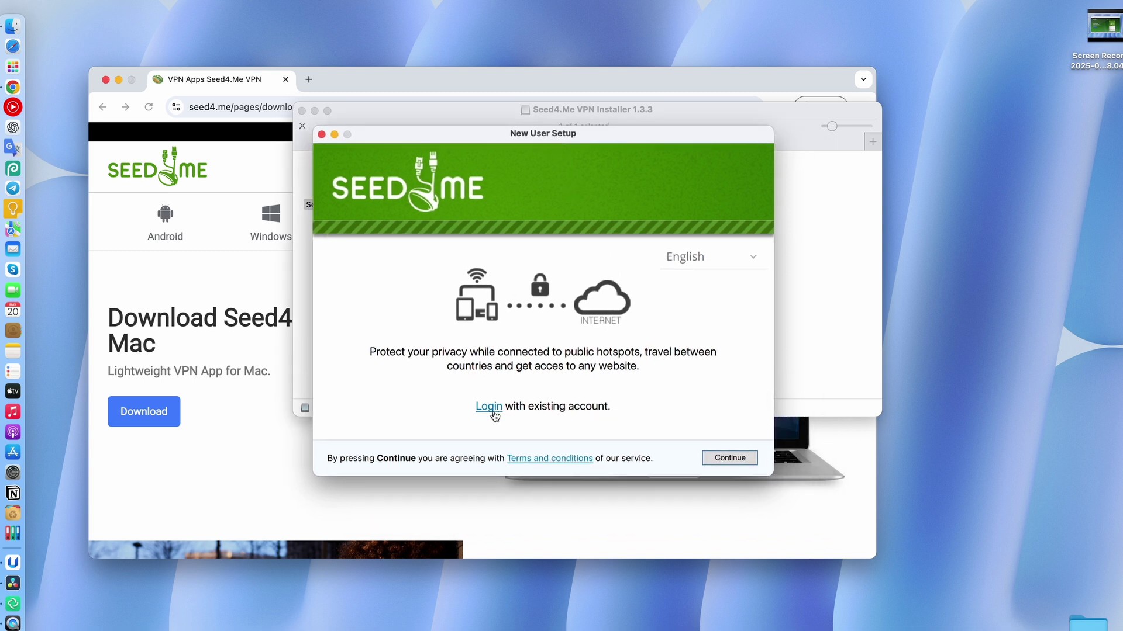
left_click(726, 457)
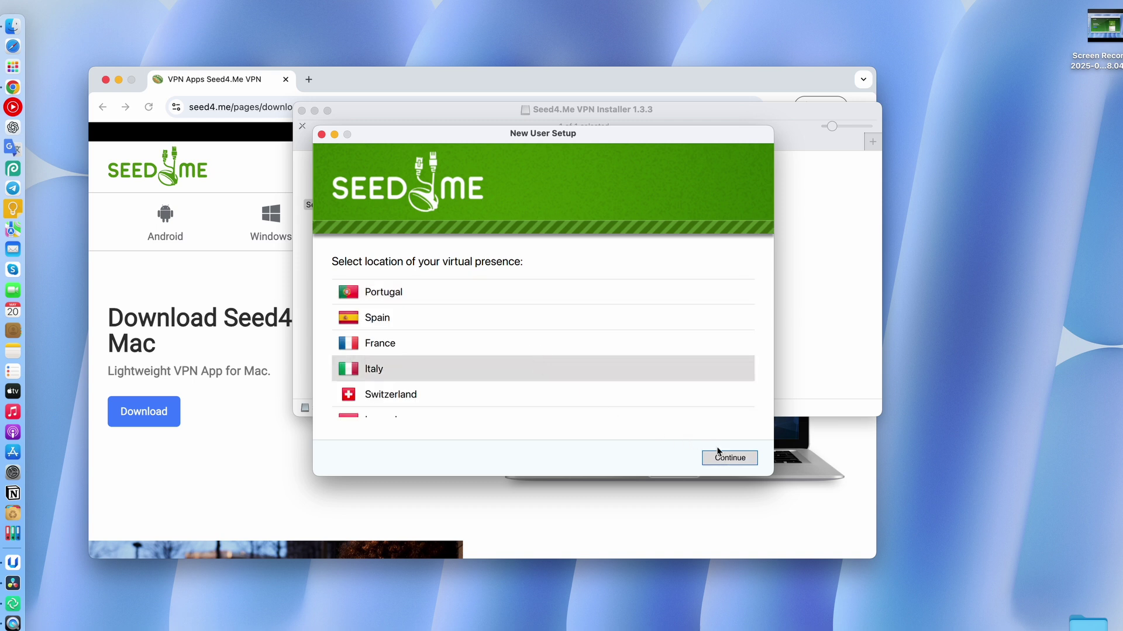
left_click(726, 457)
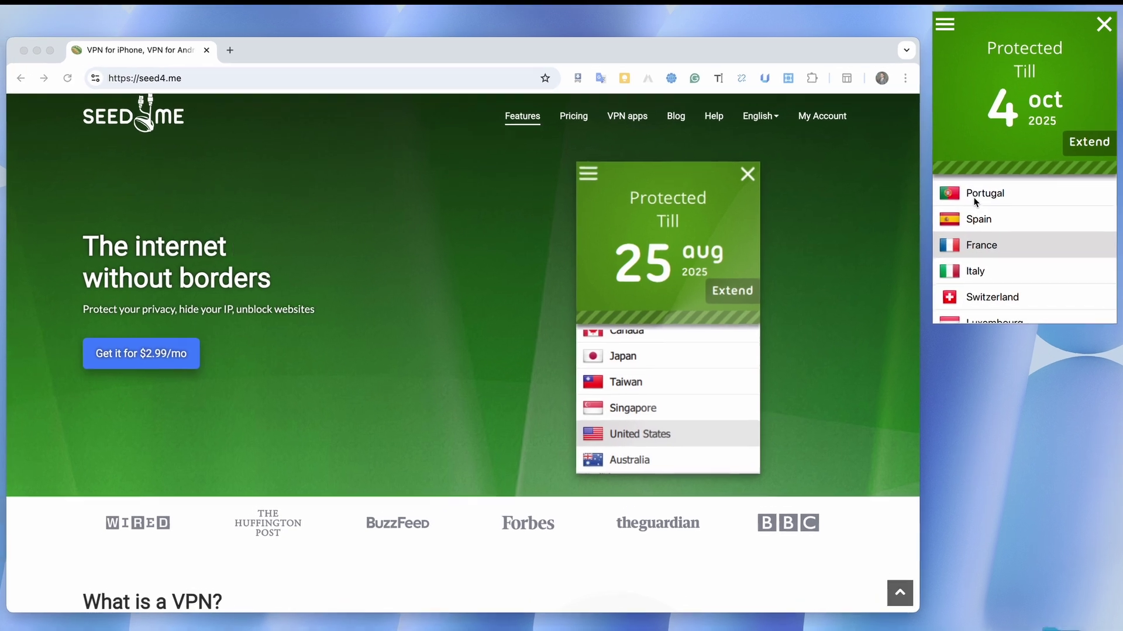
scroll(962, 274, "down", 2)
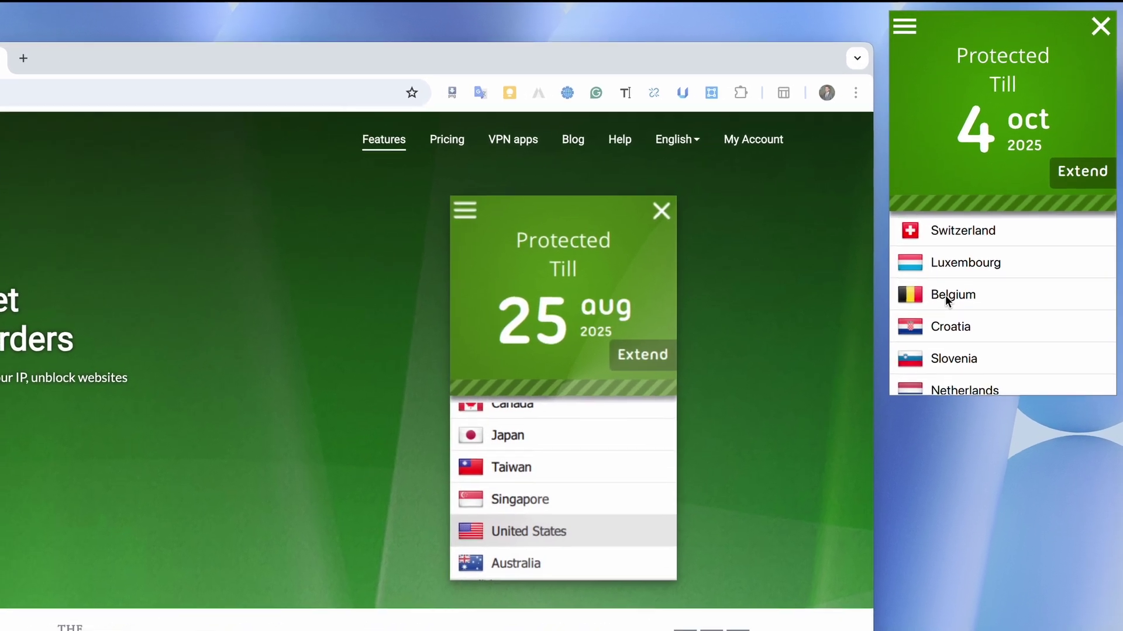
scroll(925, 329, "up", 2)
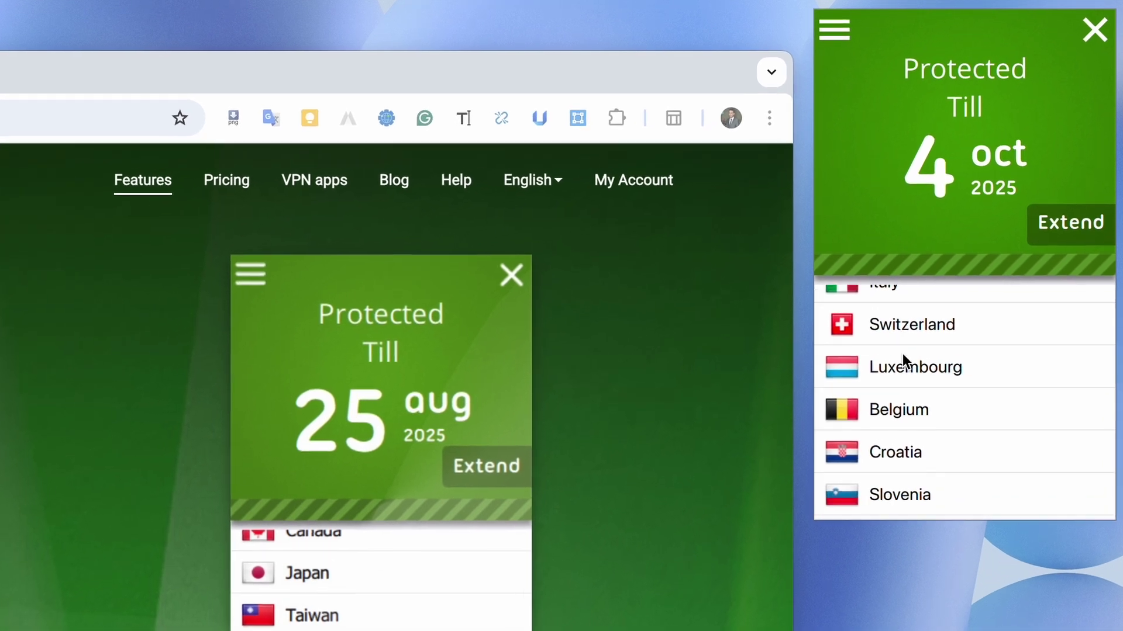
scroll(903, 353, "down", 2)
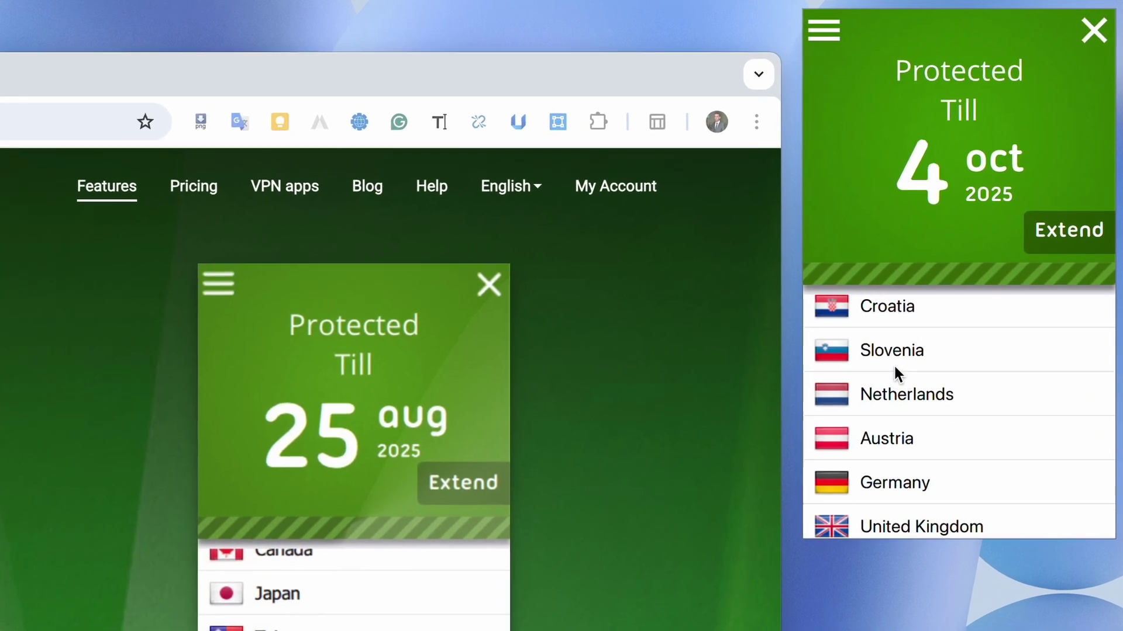
scroll(894, 364, "down", 2)
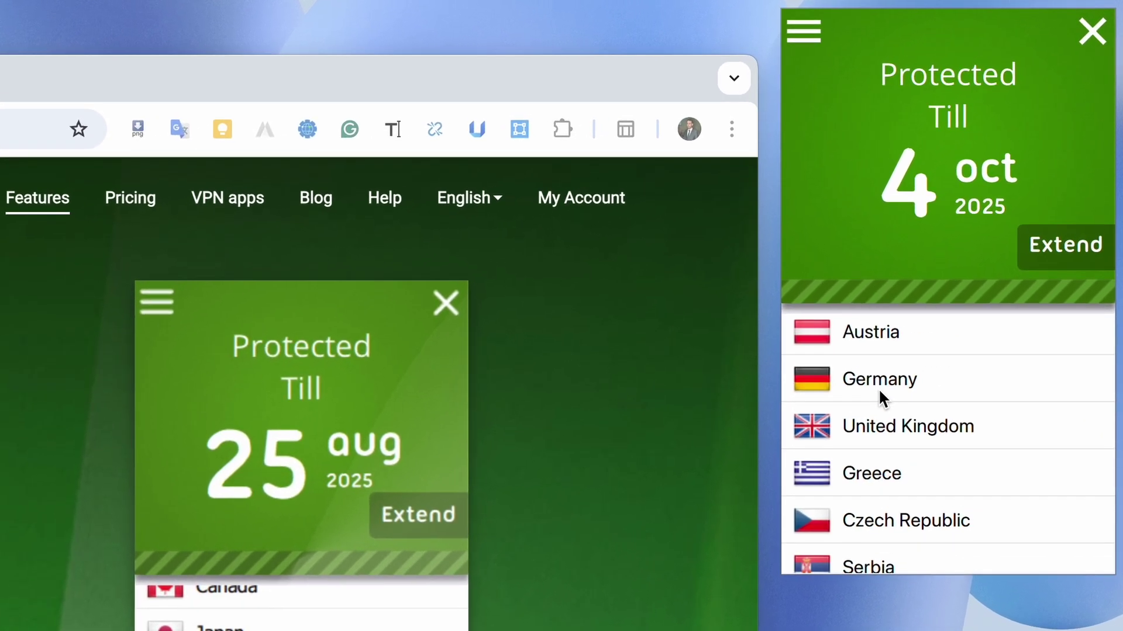
scroll(881, 396, "down", 3)
scroll(881, 397, "down", 1)
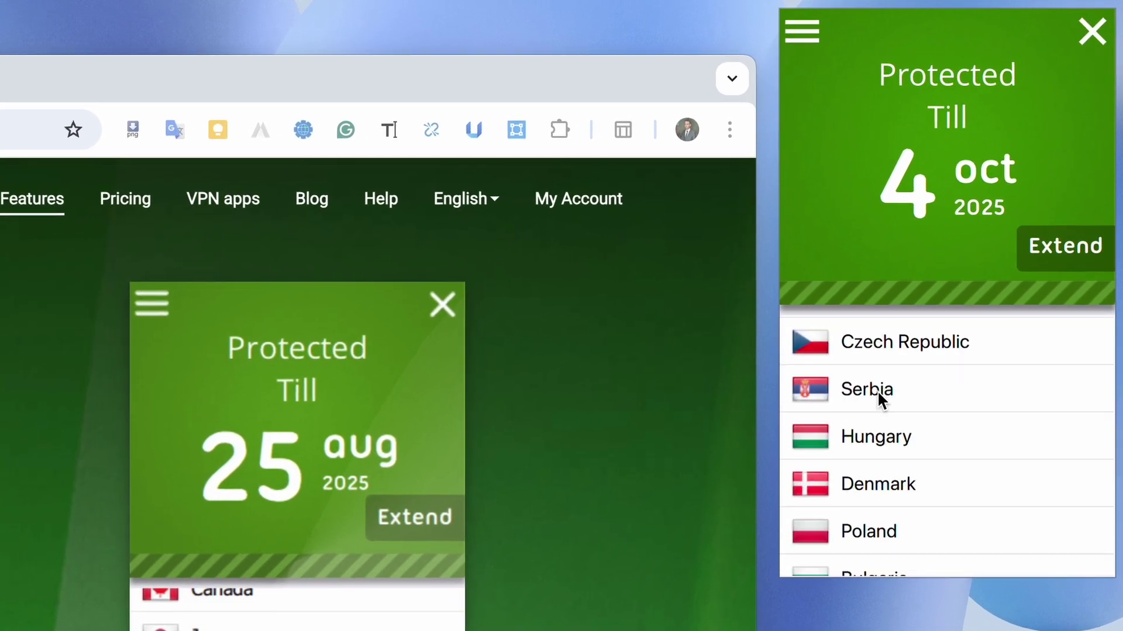
scroll(881, 396, "down", 1)
scroll(882, 396, "down", 2)
scroll(880, 400, "down", 2)
scroll(880, 403, "down", 1)
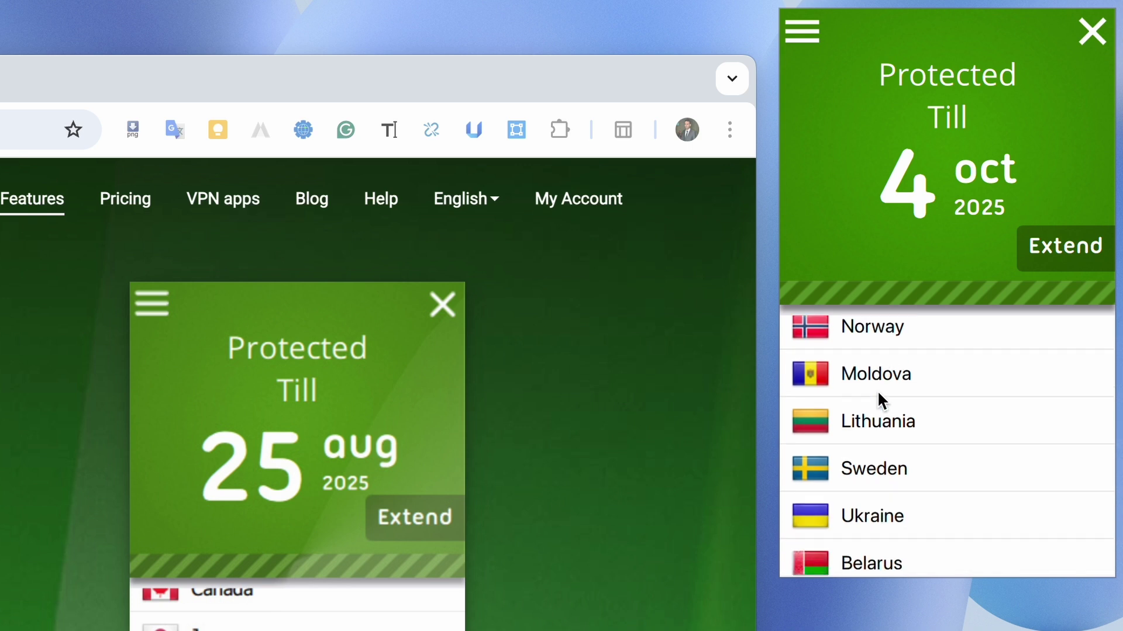
scroll(880, 412, "down", 2)
scroll(882, 421, "down", 2)
scroll(882, 421, "down", 2)
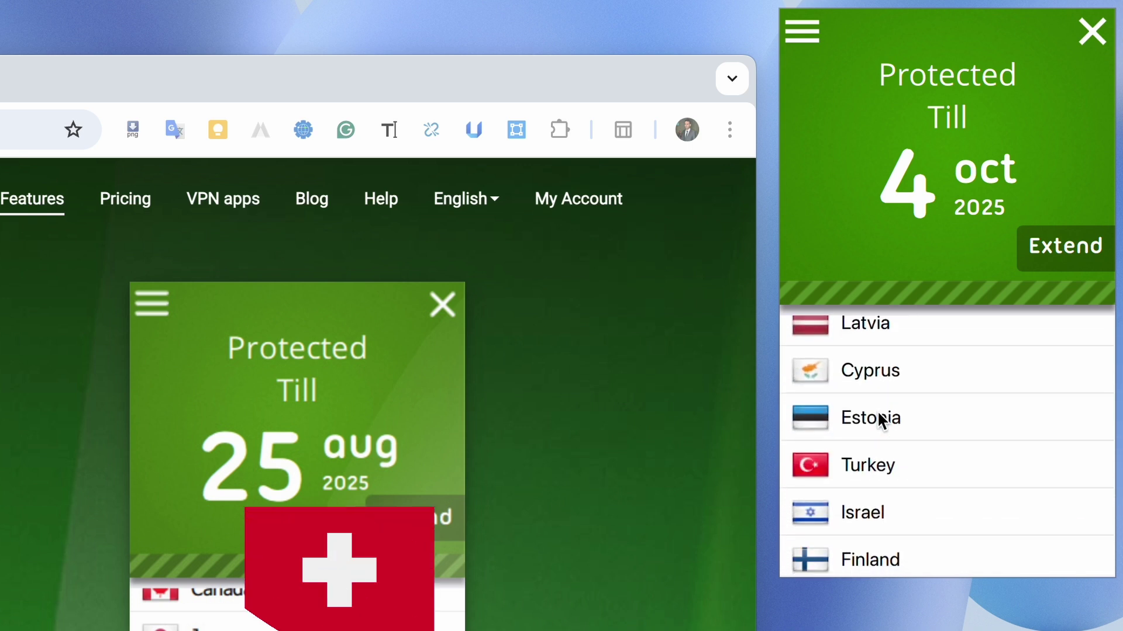
scroll(882, 421, "down", 2)
scroll(881, 422, "down", 1)
scroll(881, 421, "down", 2)
scroll(881, 421, "down", 3)
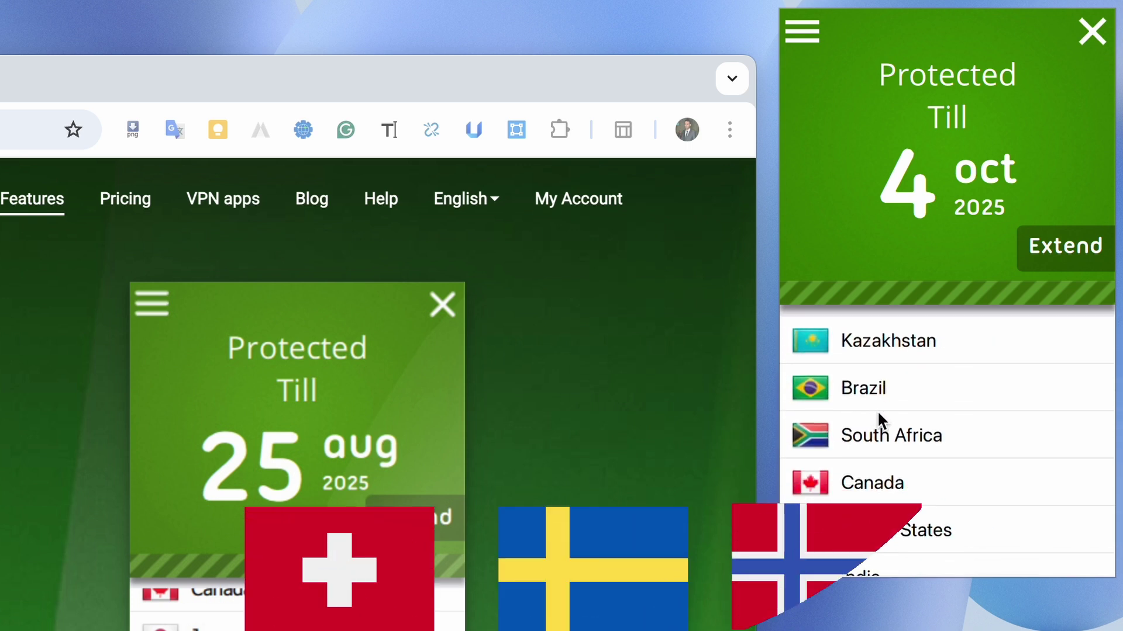
scroll(881, 421, "down", 3)
scroll(877, 410, "up", 1)
scroll(878, 410, "up", 5)
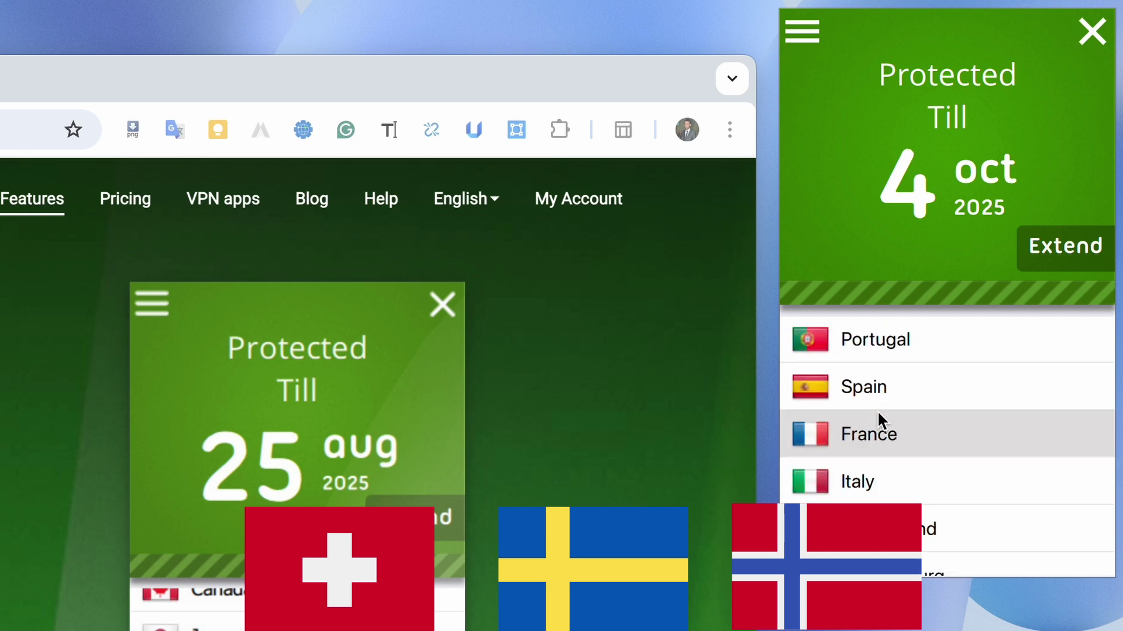
scroll(877, 410, "down", 3)
scroll(877, 411, "down", 3)
scroll(877, 411, "down", 1)
scroll(877, 411, "down", 2)
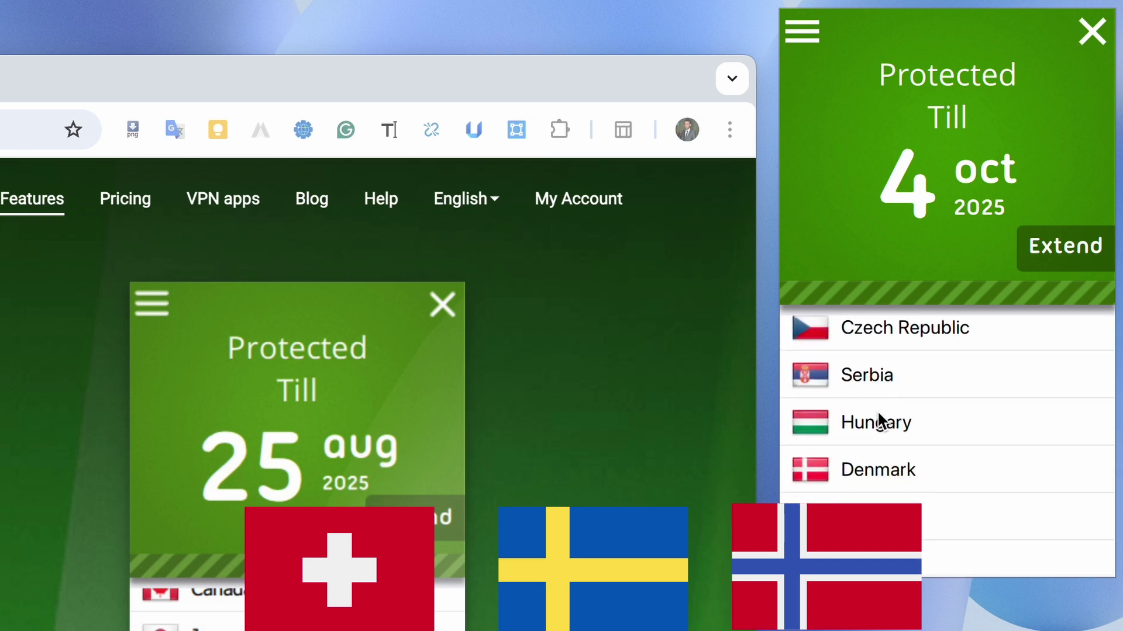
scroll(877, 411, "down", 2)
scroll(877, 411, "down", 2)
scroll(877, 411, "down", 2)
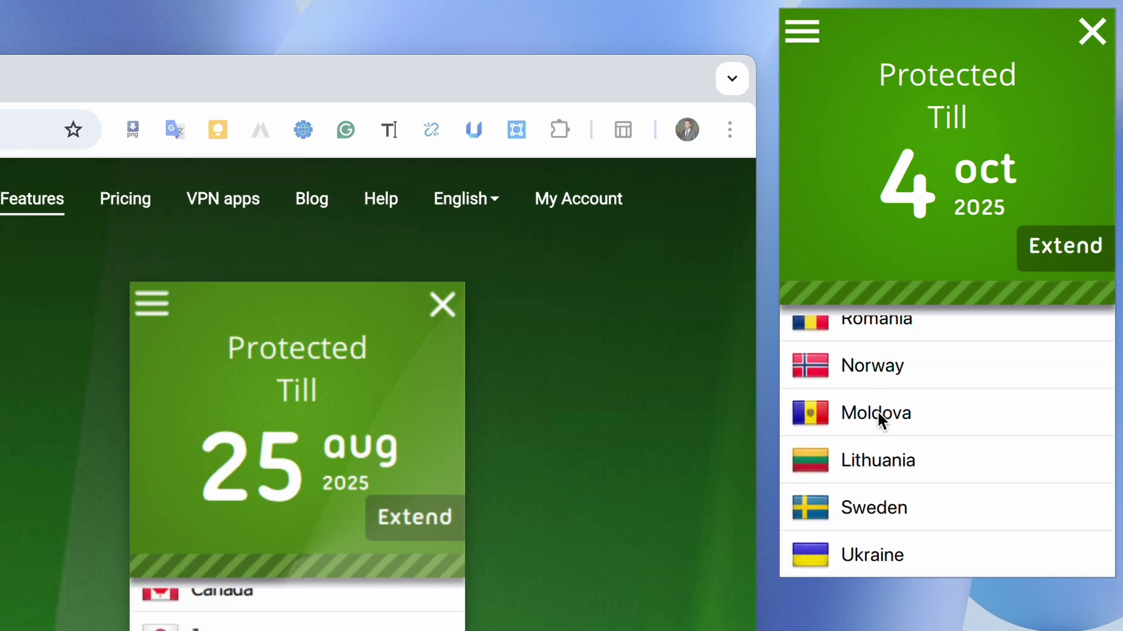
Step: Select Sweden as the location and connect, getting IP 45.93.9.250
left_click(878, 495)
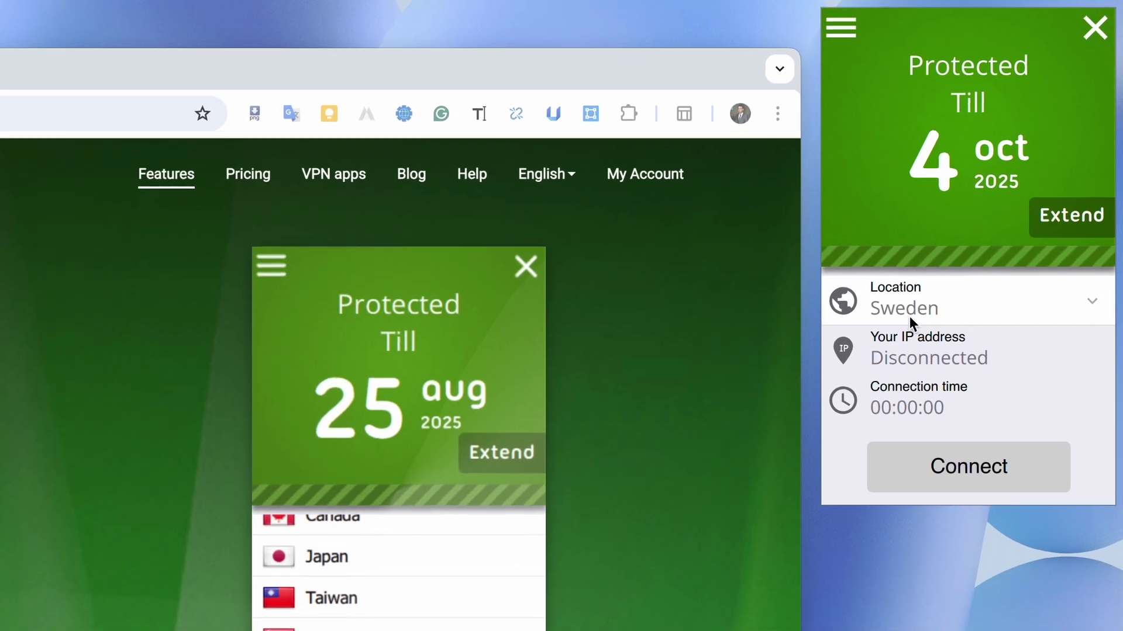
left_click(980, 397)
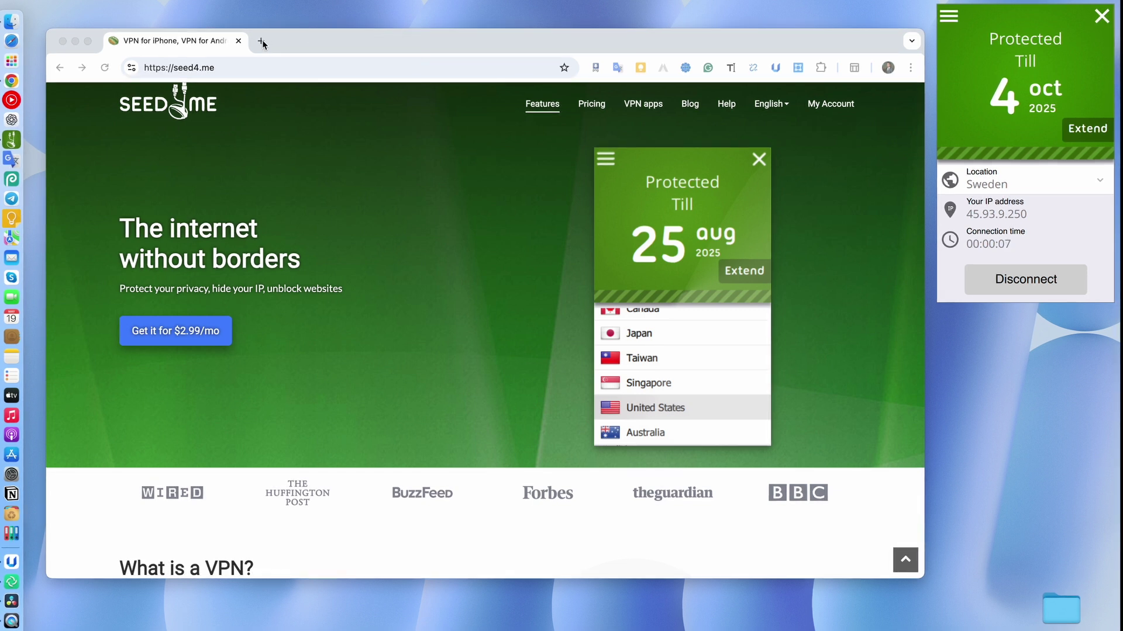
Step: Load iplocation.net to confirm 45.93.9.250 is located in Sweden
left_click(262, 67)
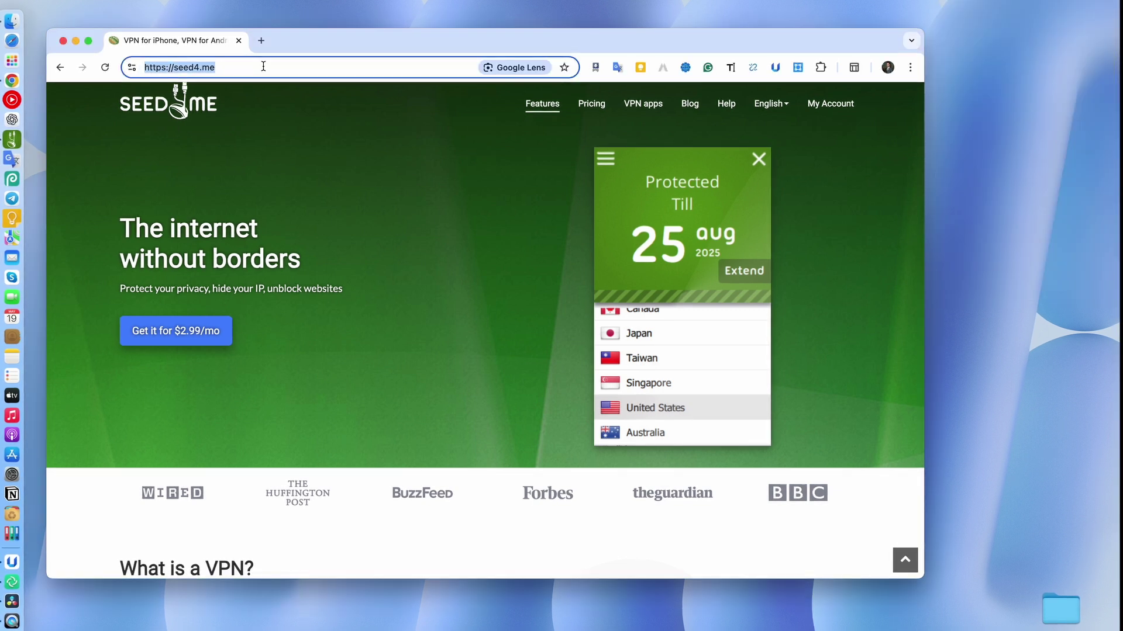
type("ip")
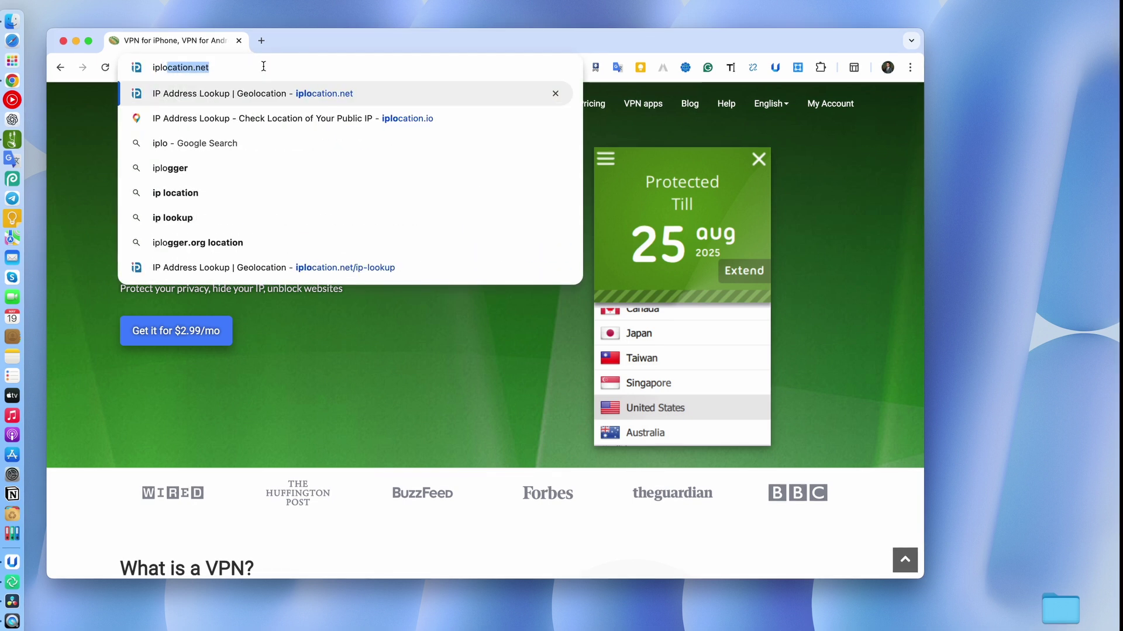
type("lo")
key("Return")
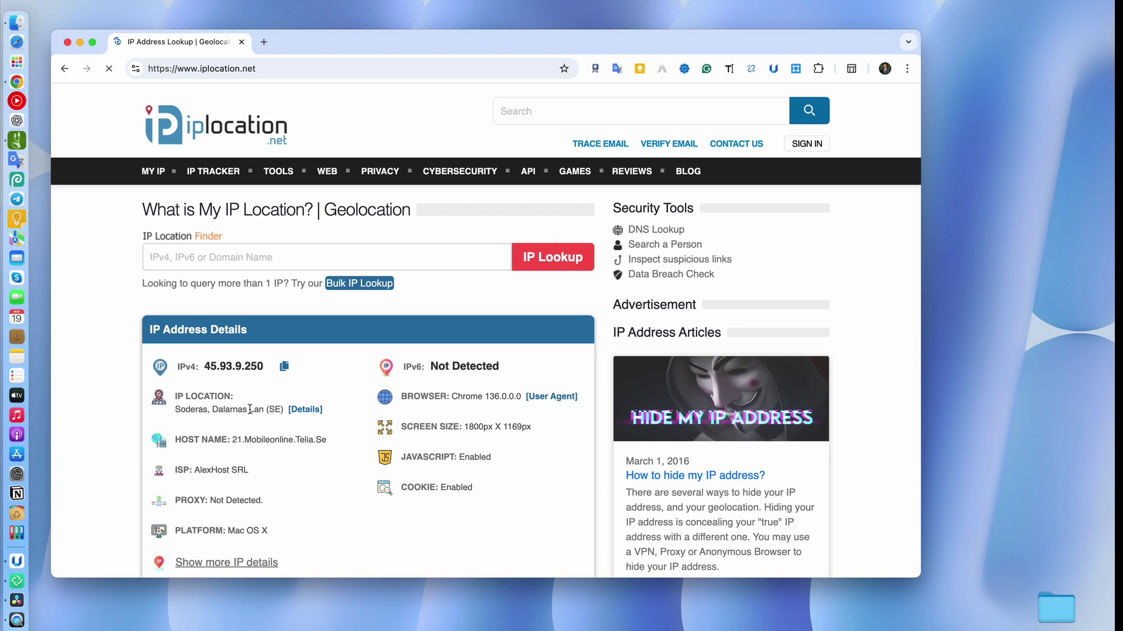
Step: Load discord.com and open Discord in the browser
key("ctrl+l")
type("discord.com/")
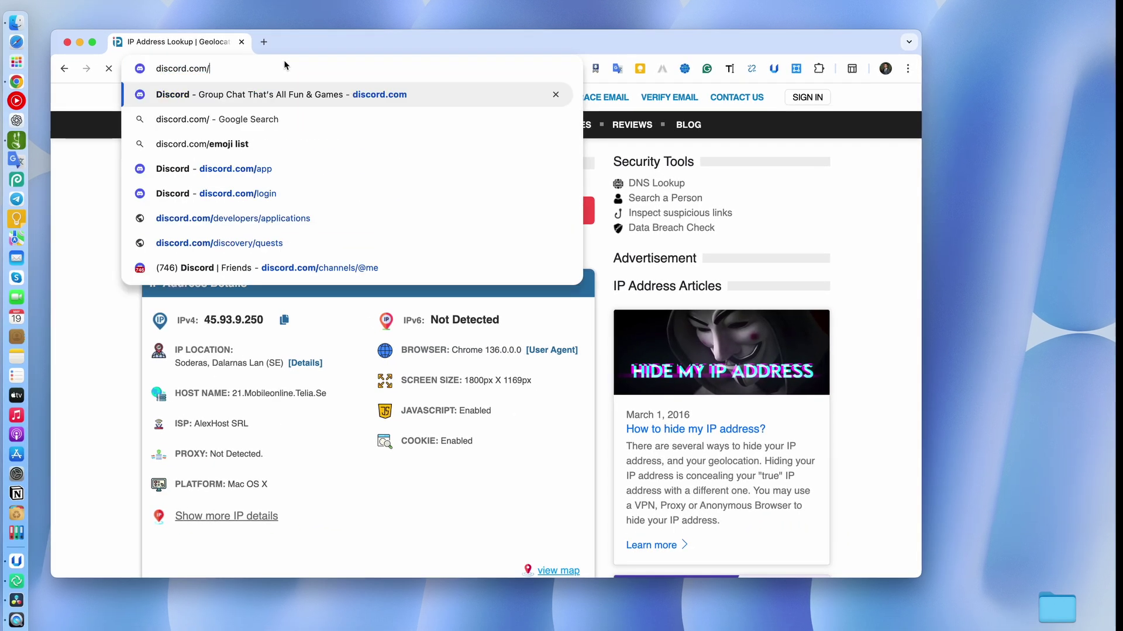
key("Return")
scroll(466, 443, "down", 2)
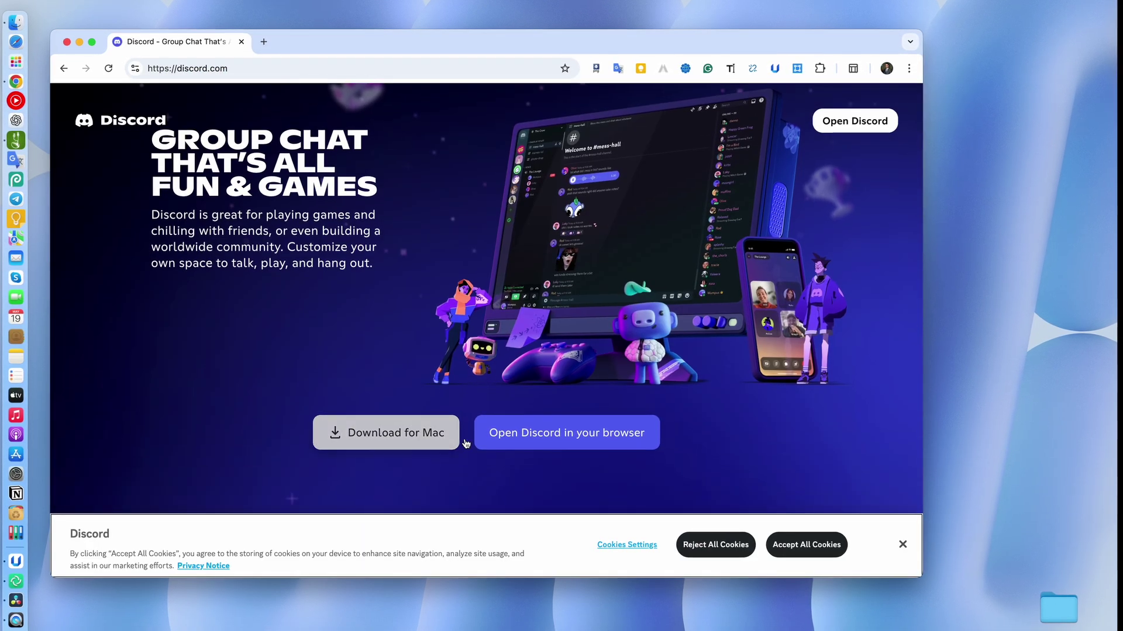
left_click(522, 440)
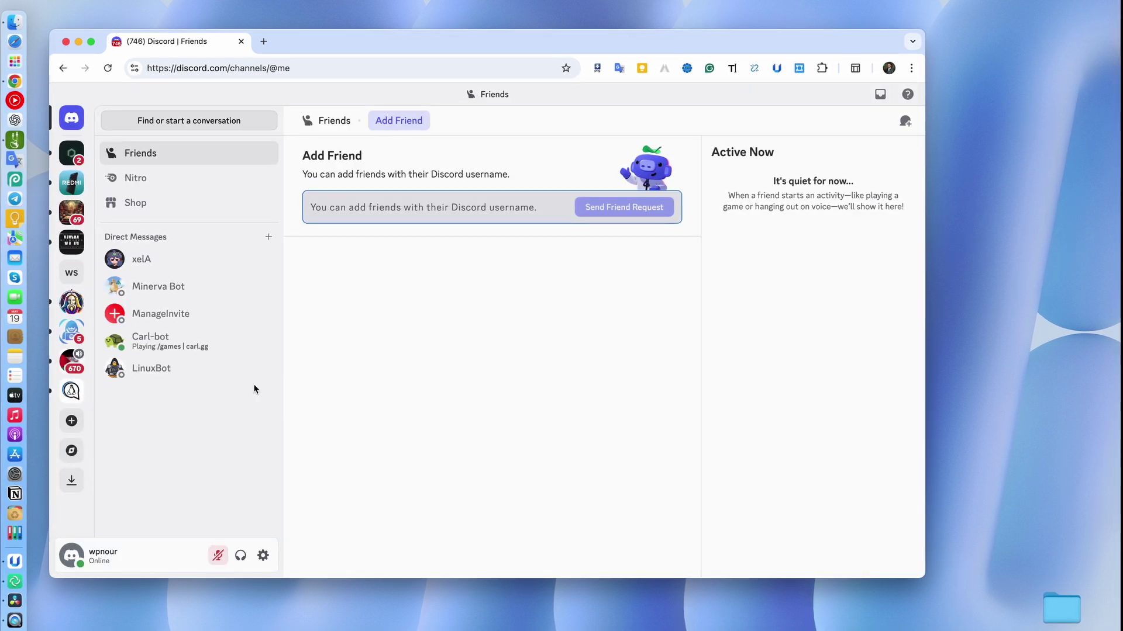
Step: Browse the Redmi Hub, Techcord, Linux.Chat, Blaze Gaming and WebDevs servers
left_click(73, 213)
left_click(73, 186)
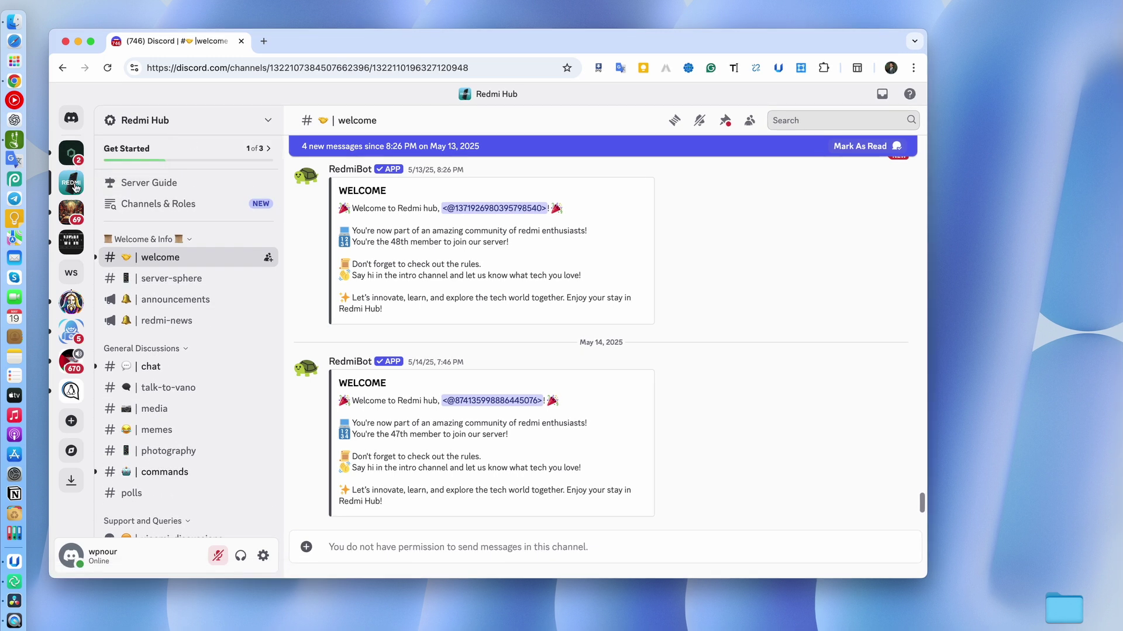
left_click(71, 155)
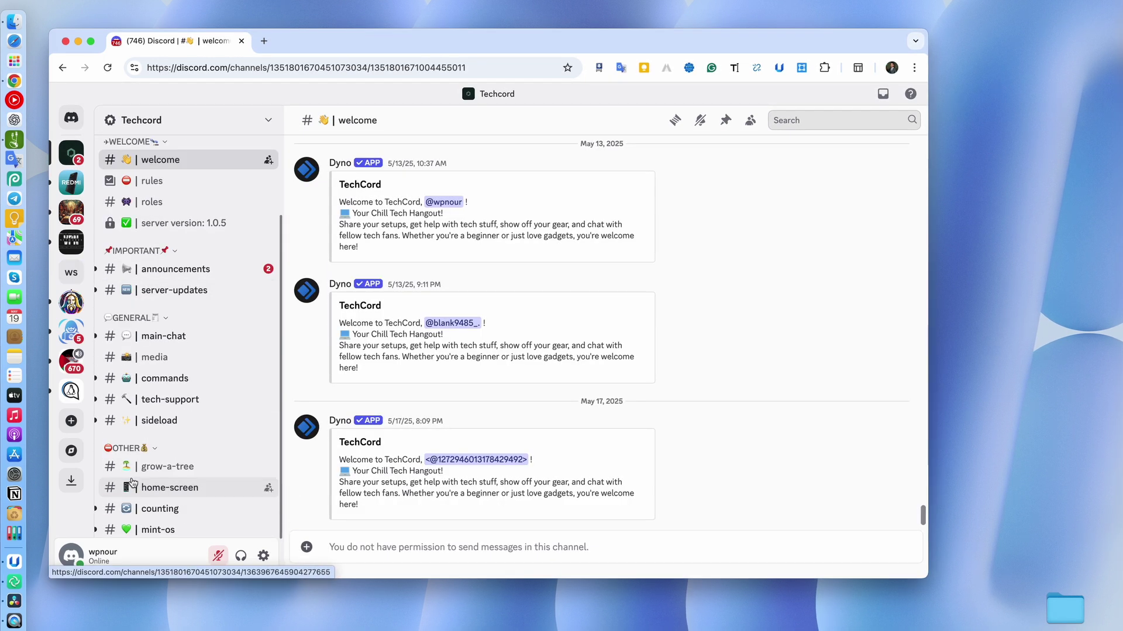
key("ctrl+alt+Down")
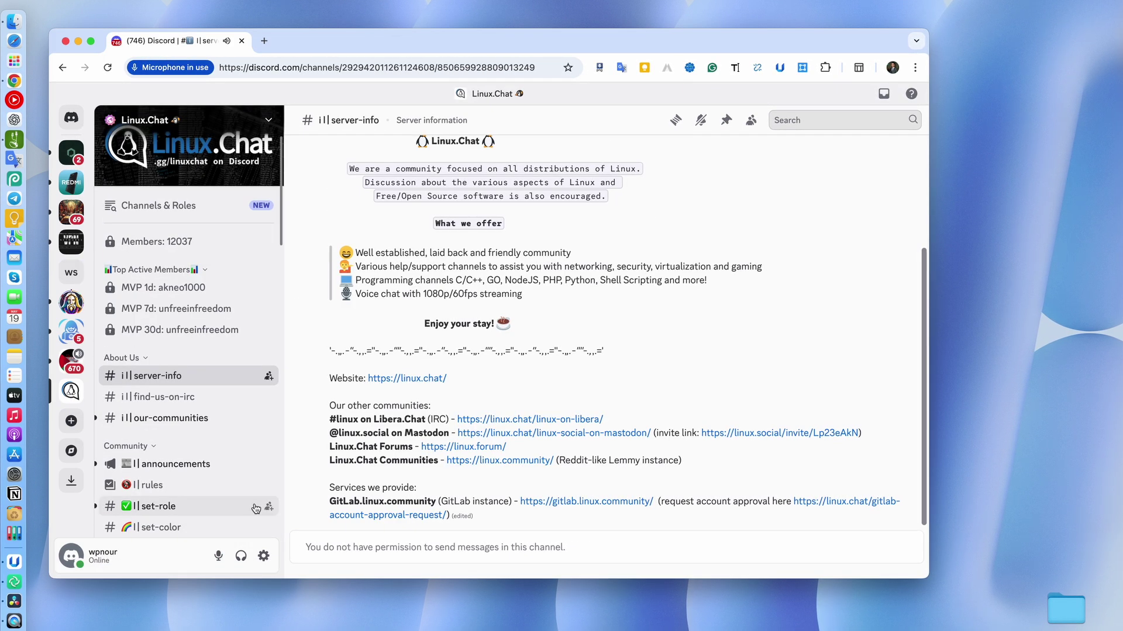
scroll(189, 438, "down", 5)
scroll(188, 439, "down", 5)
scroll(189, 439, "down", 5)
scroll(158, 492, "down", 3)
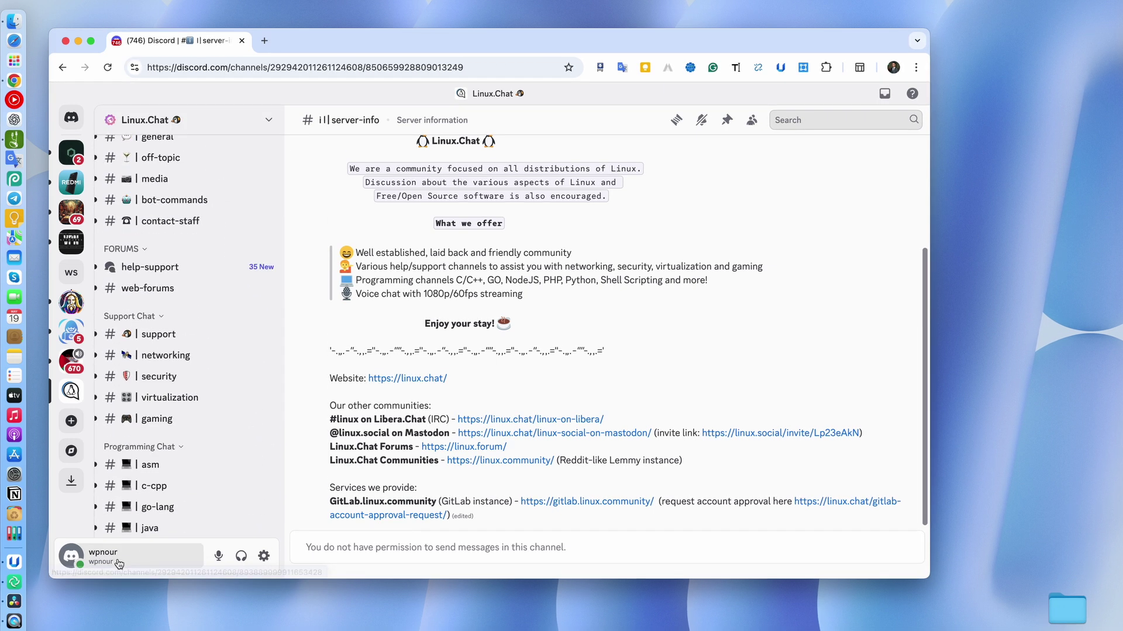
scroll(254, 473, "down", 4)
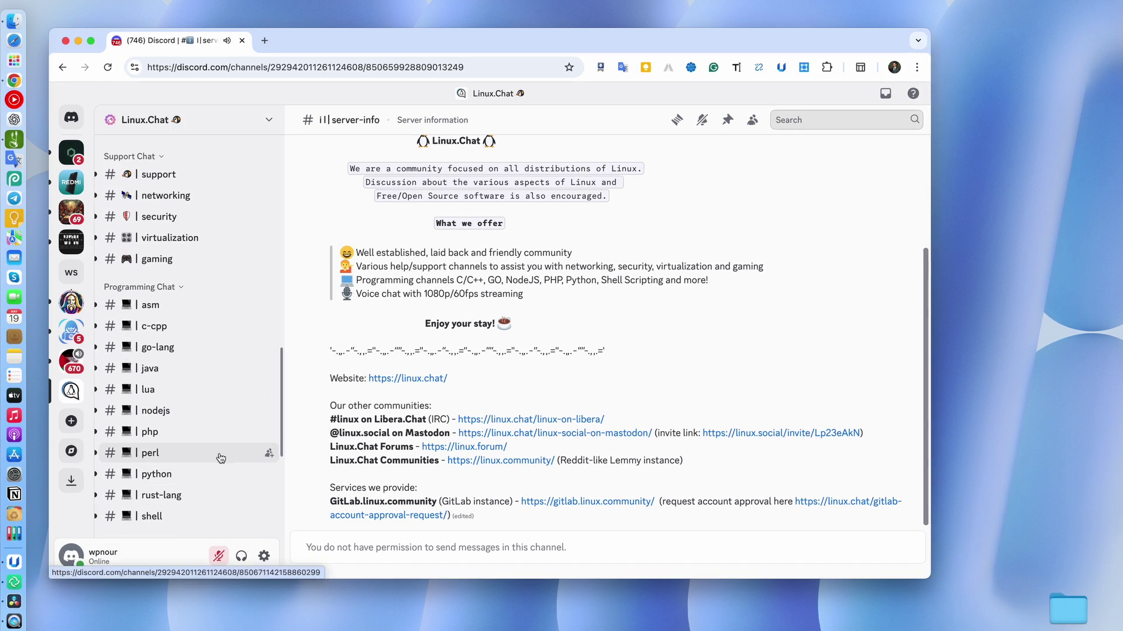
left_click(72, 361)
scroll(188, 395, "down", 5)
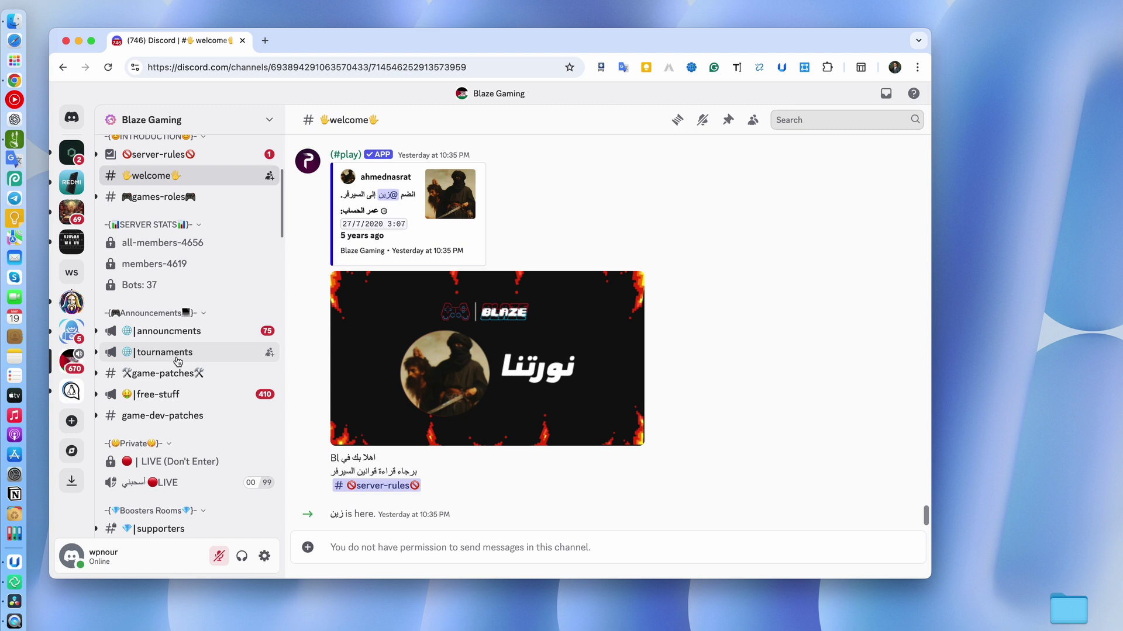
scroll(189, 395, "down", 5)
left_click(72, 334)
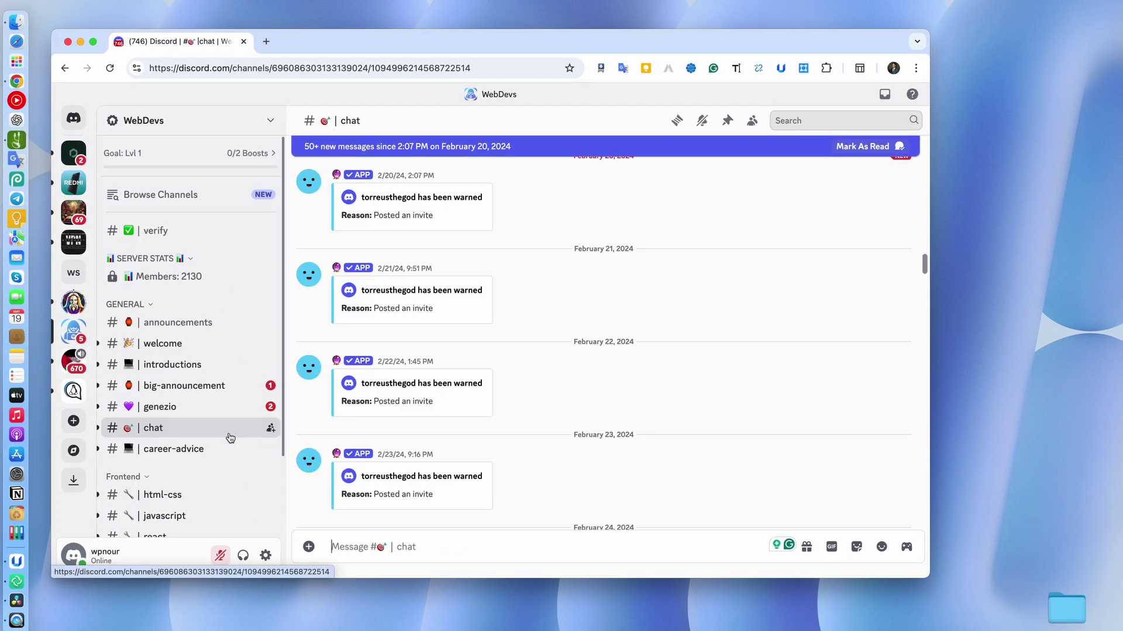